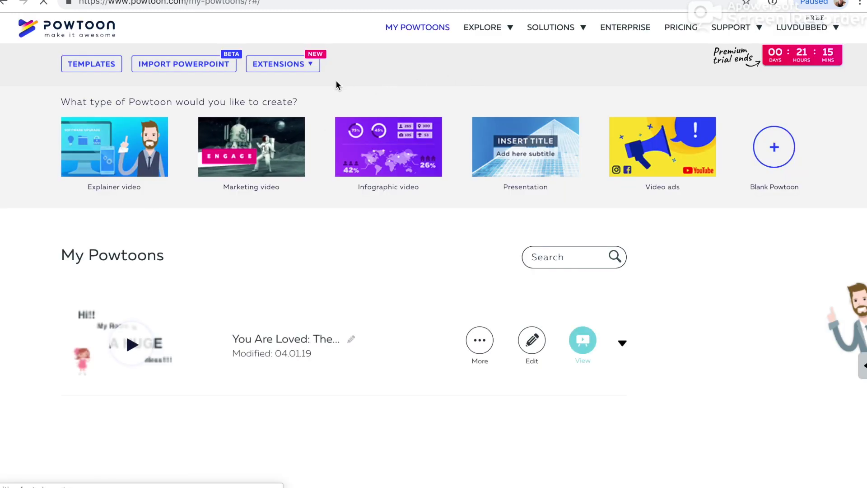
Reload the My Powtoons dashboard and open the GO PREMIUM! upgrade offer from the trial timer.
left_click(482, 27)
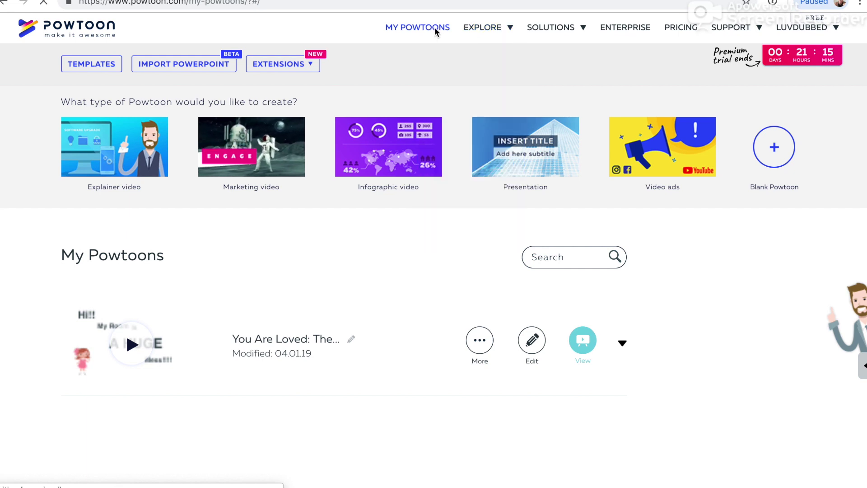
mouse_move(799, 79)
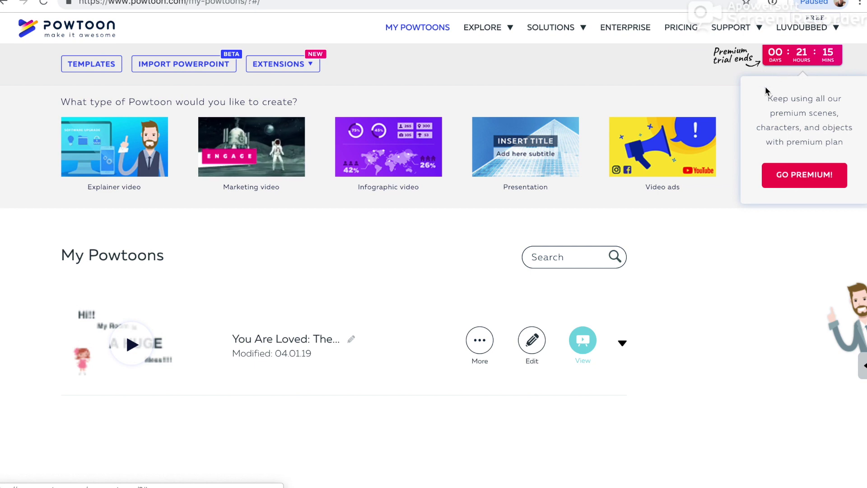
mouse_move(808, 136)
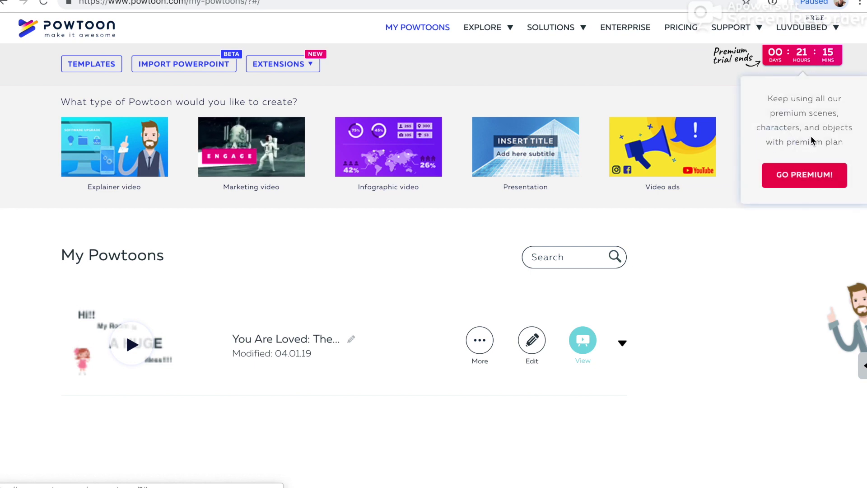
left_click(809, 175)
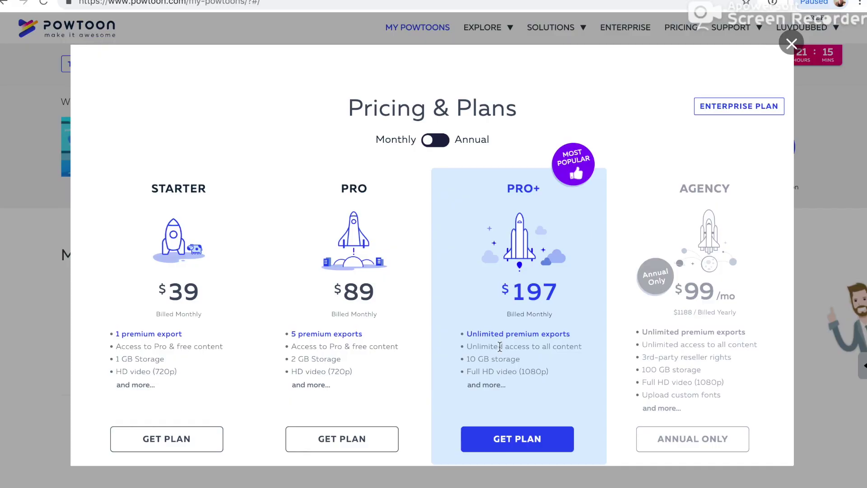
Pick the Pro+ plan in the Powtoon Pricing & Plans window.
left_click(520, 438)
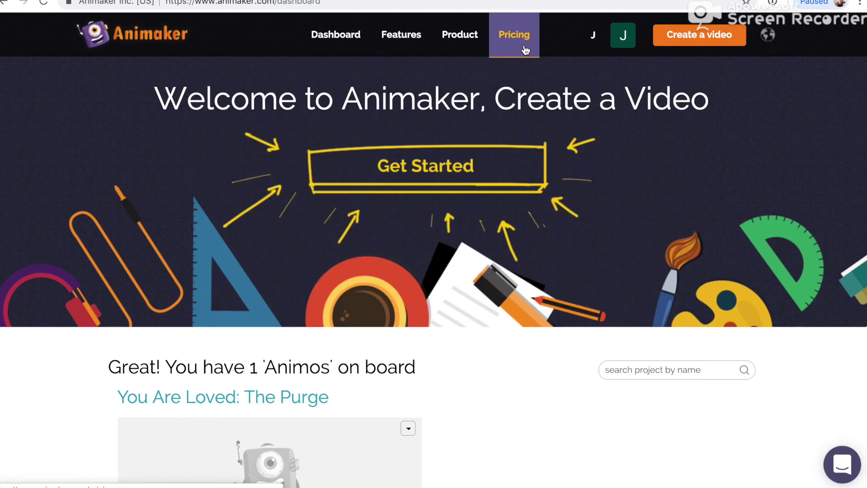
Open Animaker's Pricing page and scroll through the plan comparison table.
left_click(526, 50)
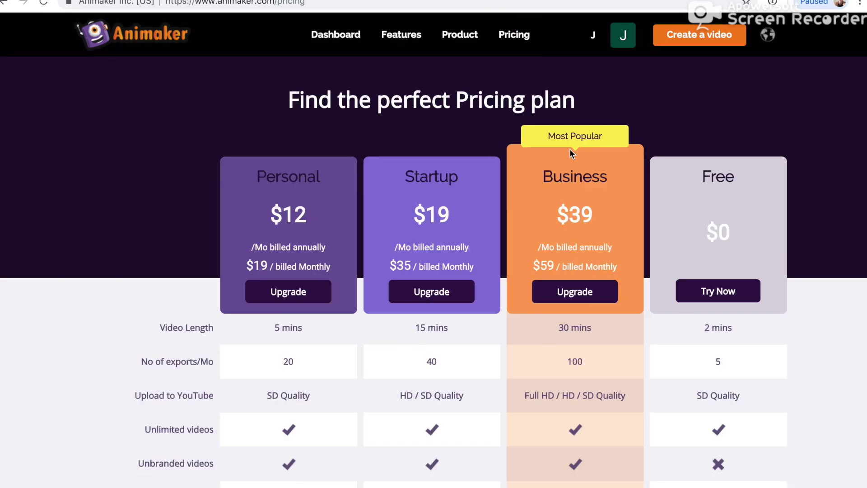
scroll(568, 221, "down", 4)
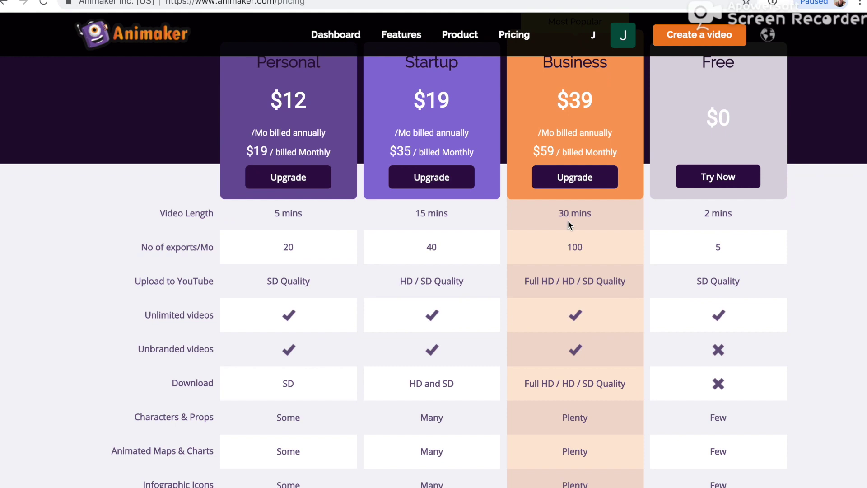
scroll(569, 225, "down", 3)
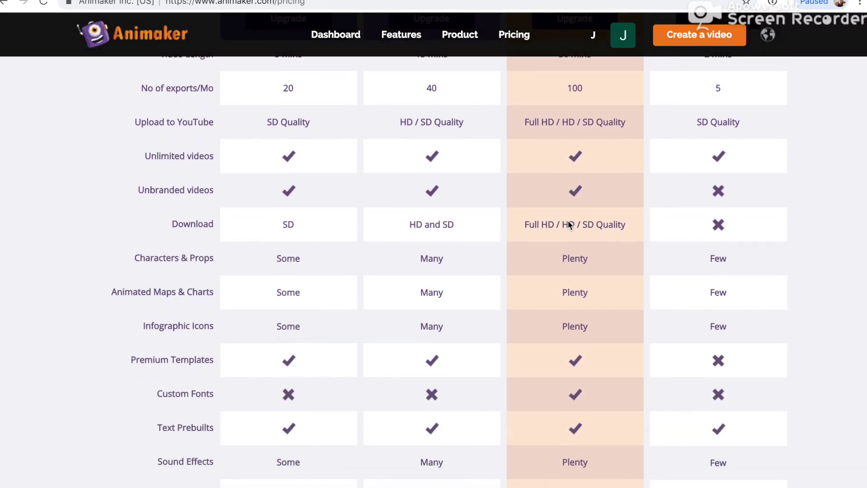
scroll(568, 220, "down", 3)
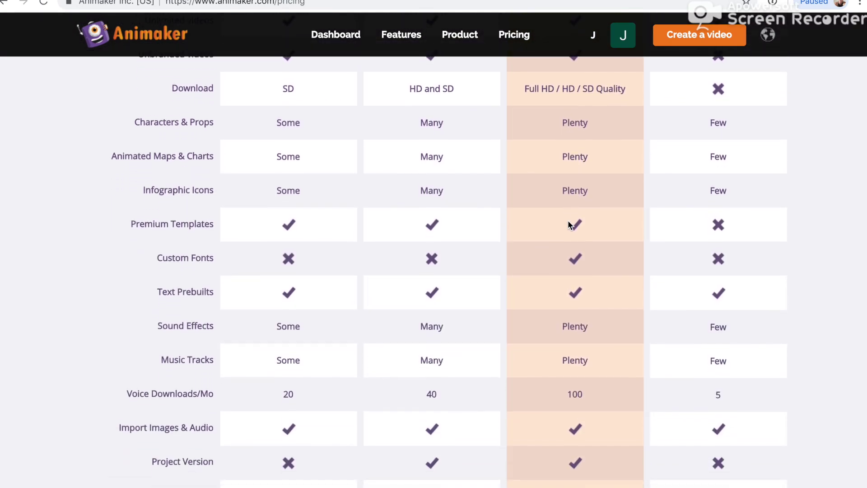
scroll(549, 288, "down", 2)
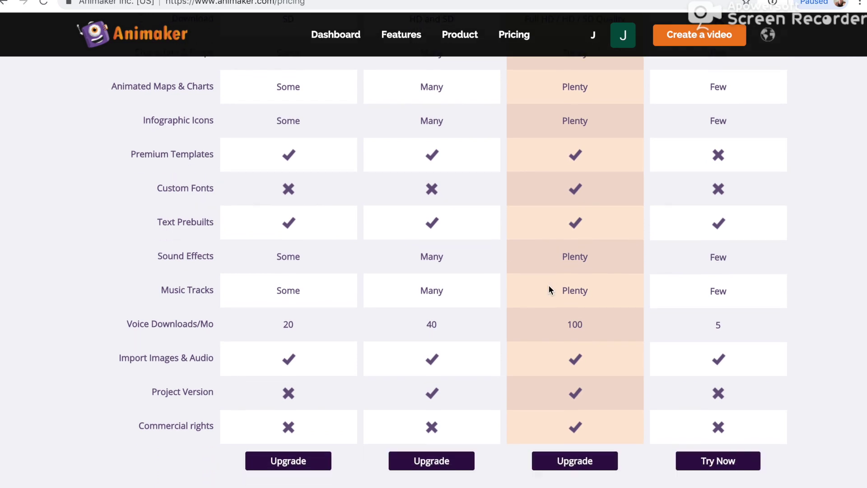
scroll(549, 285, "up", 10)
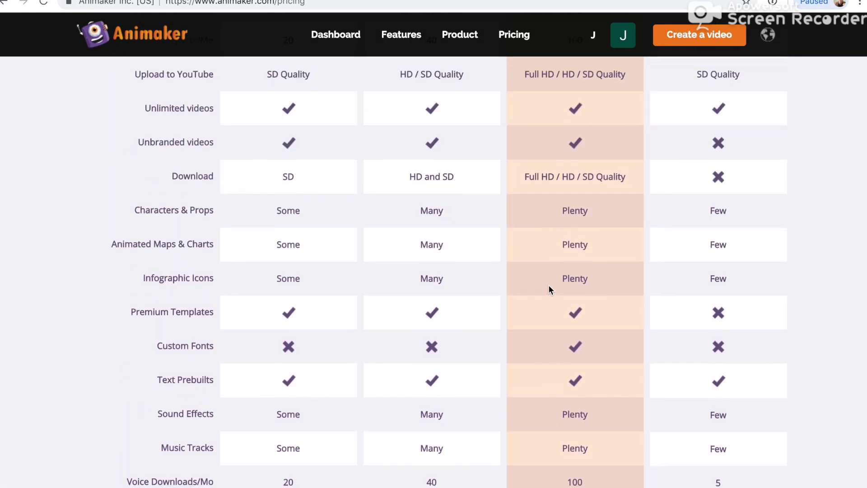
scroll(549, 291, "up", 1)
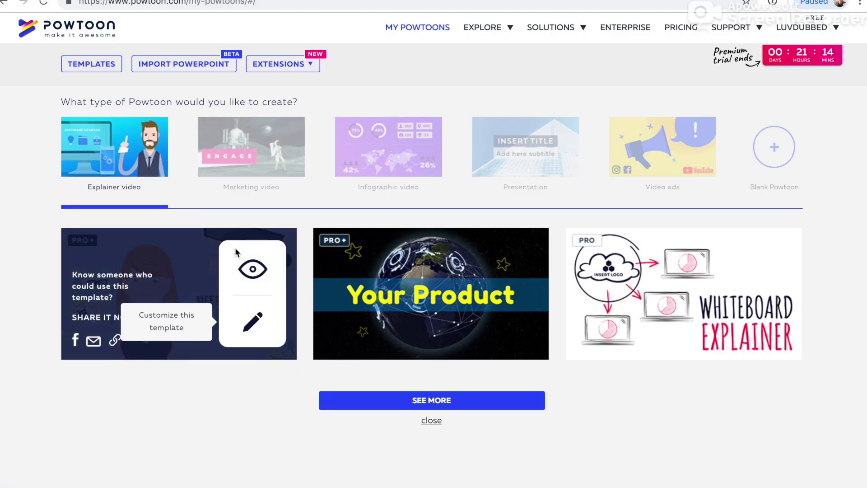
Create a new blank Powtoon, Untitled-1, with one empty 10-second slide.
left_click(775, 146)
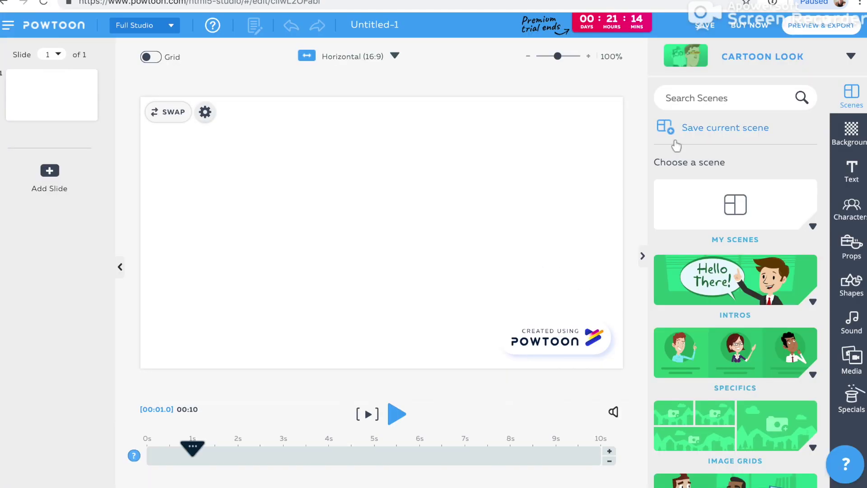
Search media for 'room' and add the 'Open living space in modern house' image to slide 1.
left_click(851, 357)
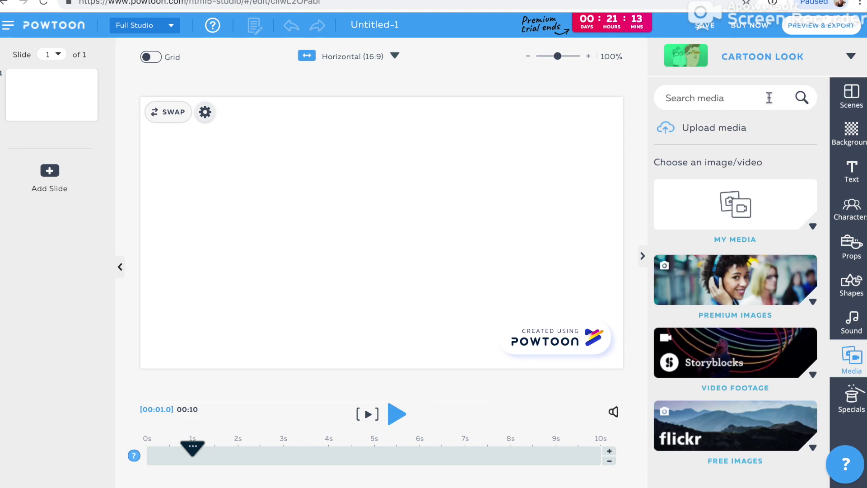
left_click(761, 105)
type("room")
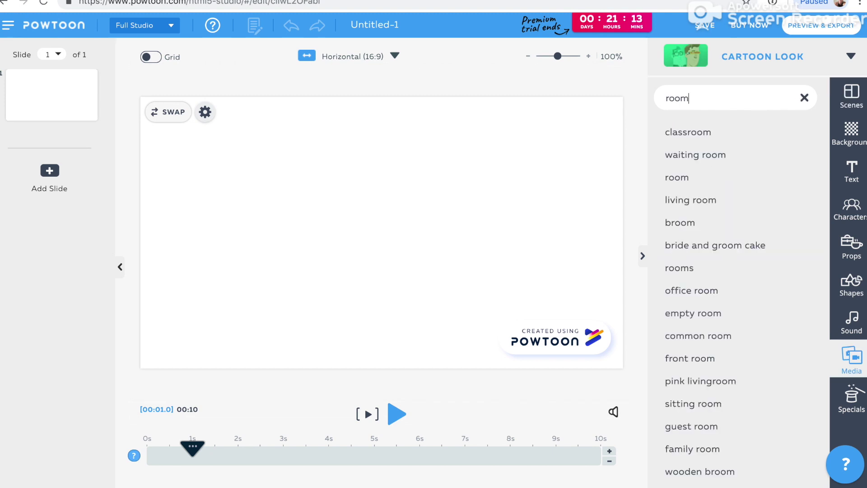
key("Return")
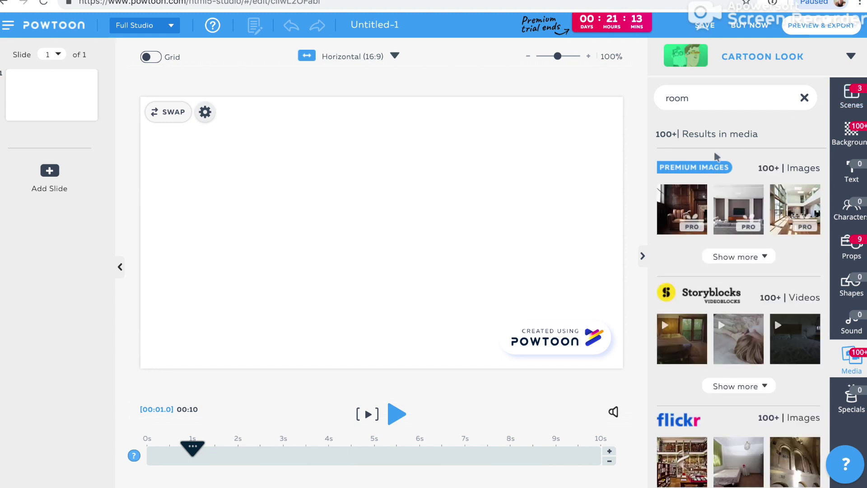
left_click(783, 205)
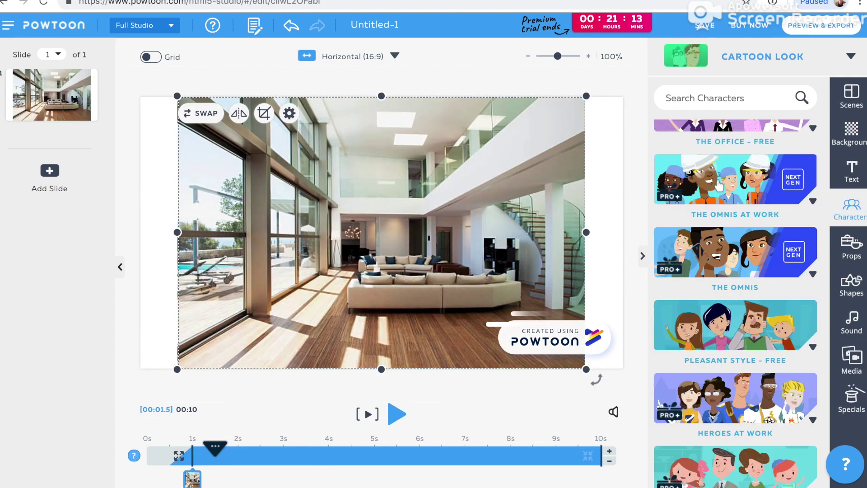
scroll(718, 185, "down", 10)
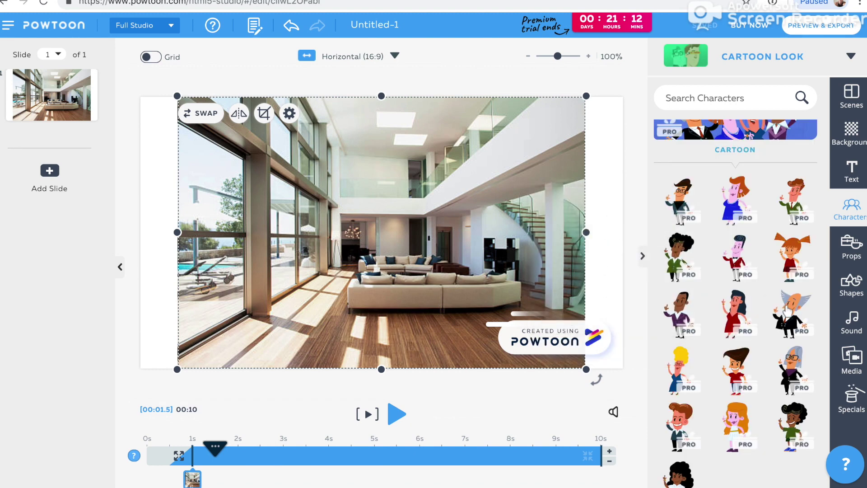
Add a cartoon businessman beside the sofa and a yellow Retro character in the Mad pose.
left_click(789, 312)
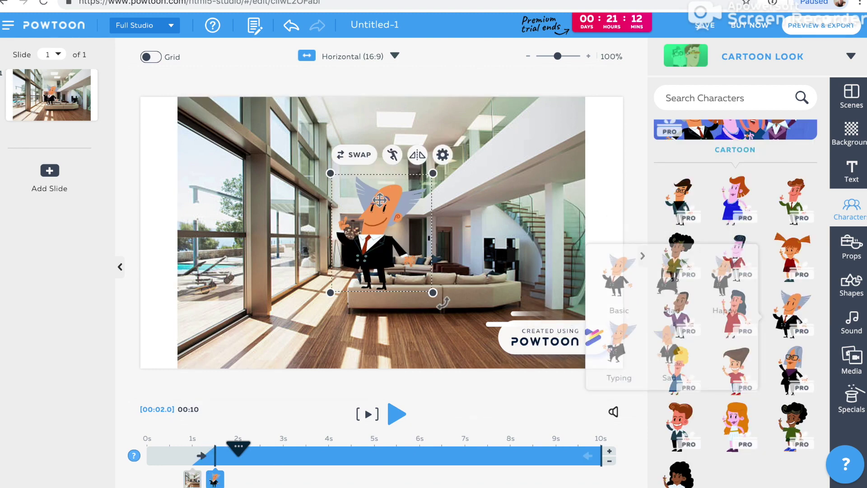
left_click_drag(385, 222, 477, 261)
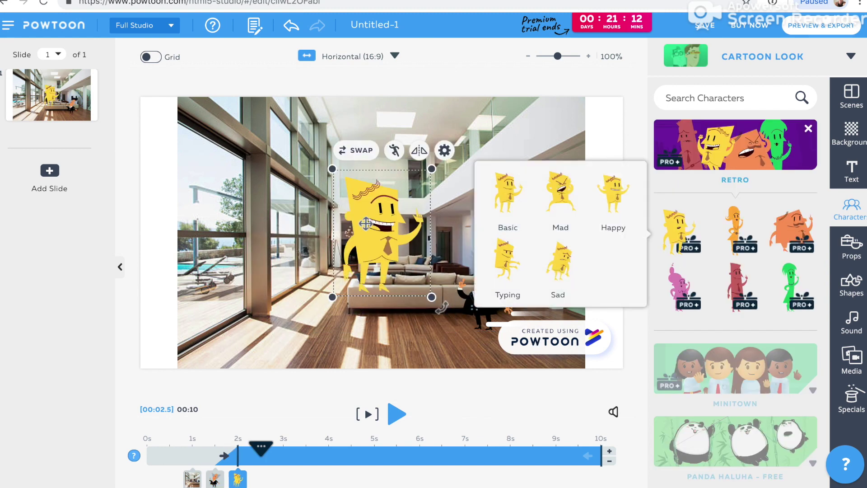
left_click(354, 219)
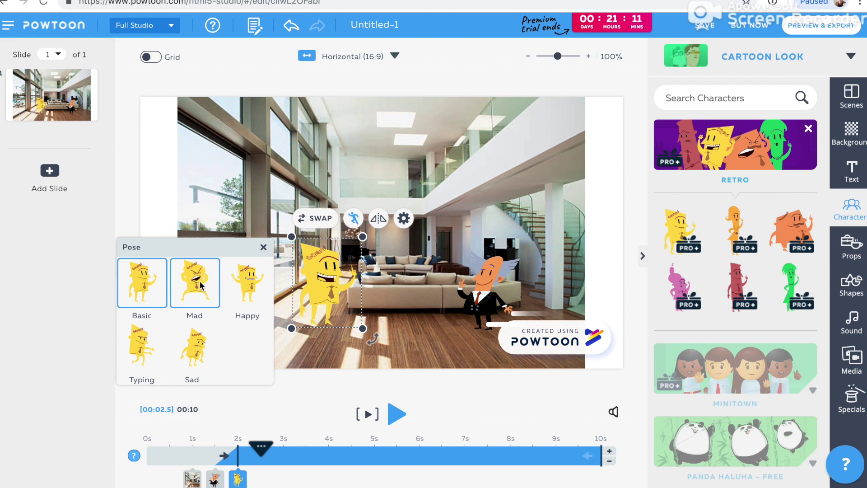
left_click(200, 285)
Give the yellow character an A-to-B move path from the slide's left edge to its centre.
left_click(261, 447)
left_click(261, 361)
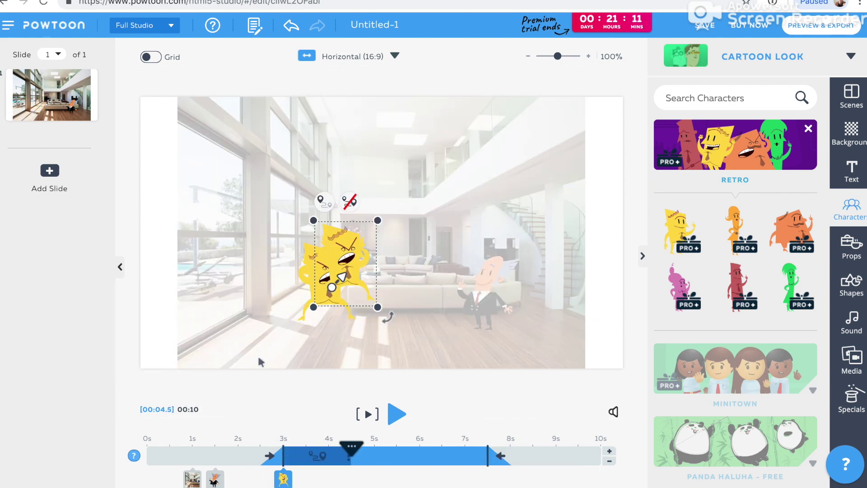
left_click_drag(342, 276, 213, 288)
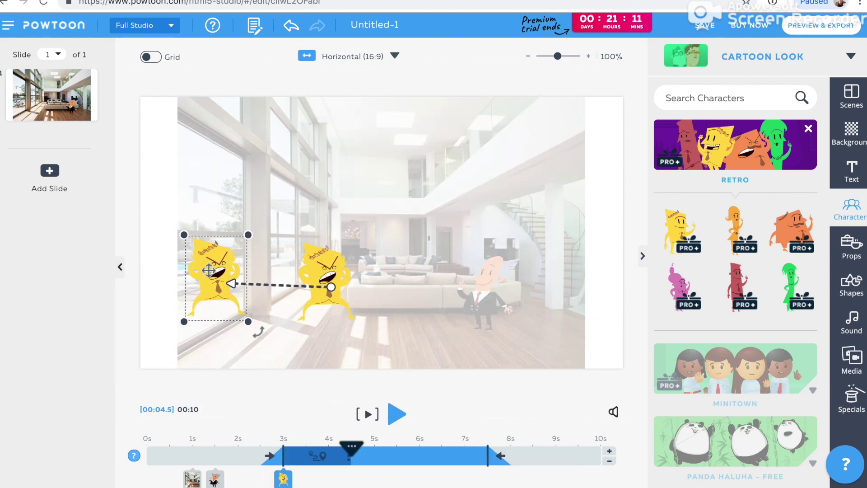
left_click(397, 414)
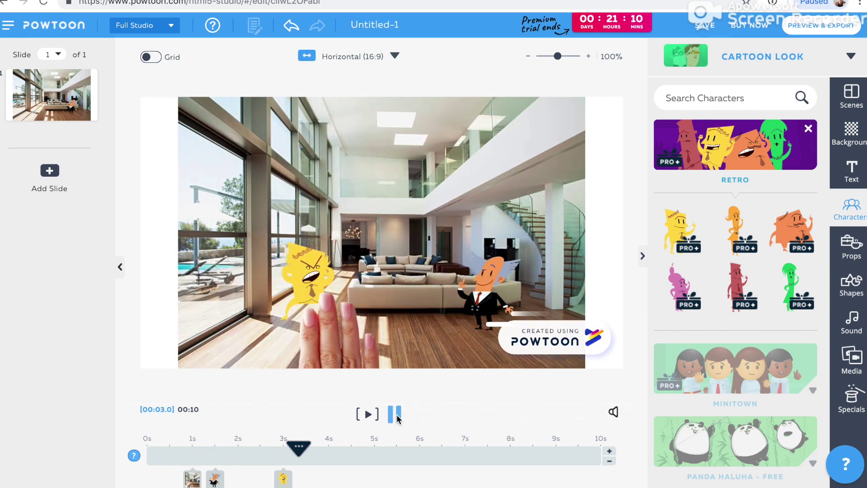
left_click(394, 414)
left_click_drag(232, 246, 453, 289)
left_click_drag(321, 273, 133, 284)
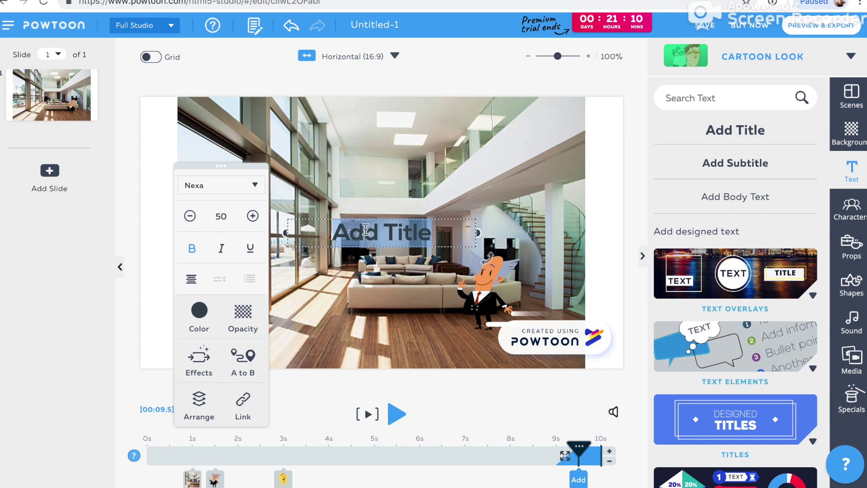
Type the title 'This Works' and place a pixel red flower next to the businessman.
type("This ")
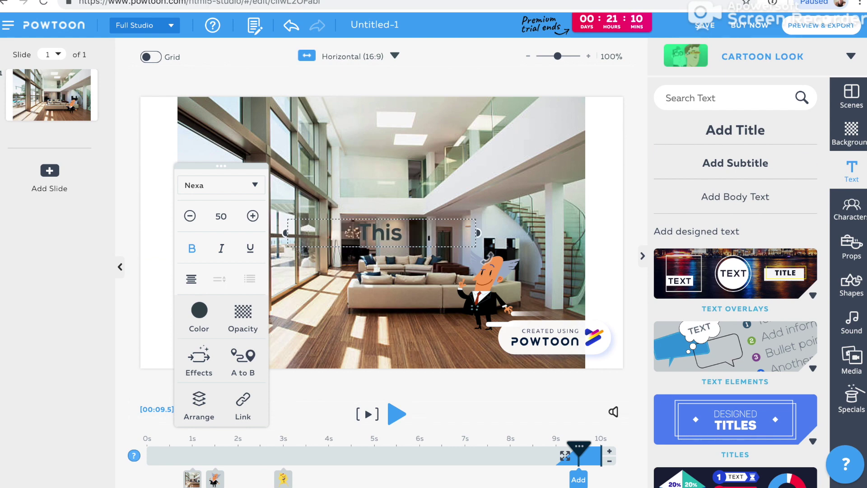
type("Works")
left_click(852, 246)
scroll(714, 270, "down", 1)
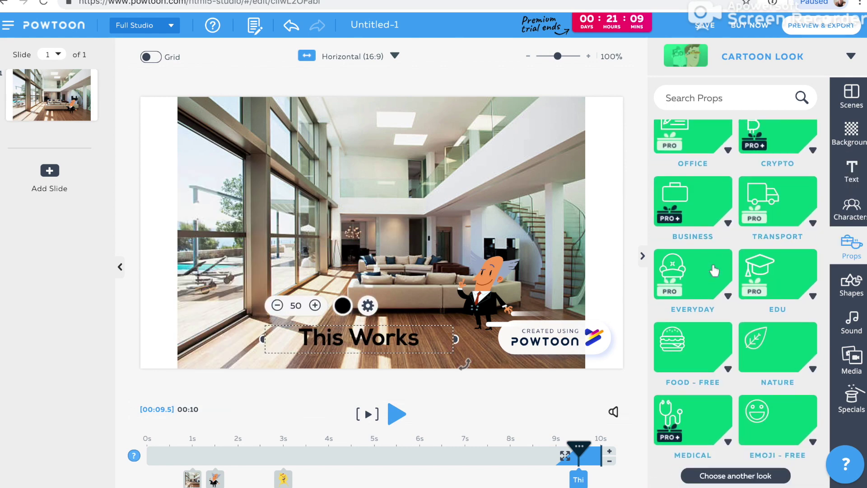
left_click(708, 267)
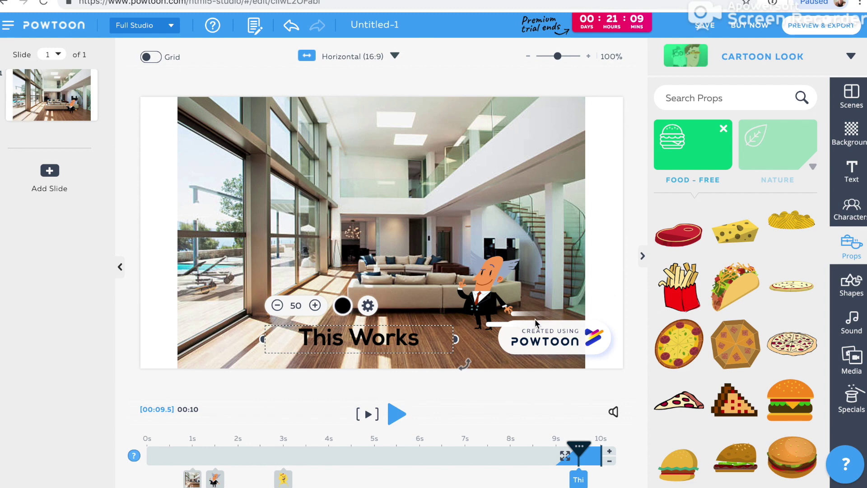
scroll(785, 404, "down", 3)
scroll(785, 400, "down", 5)
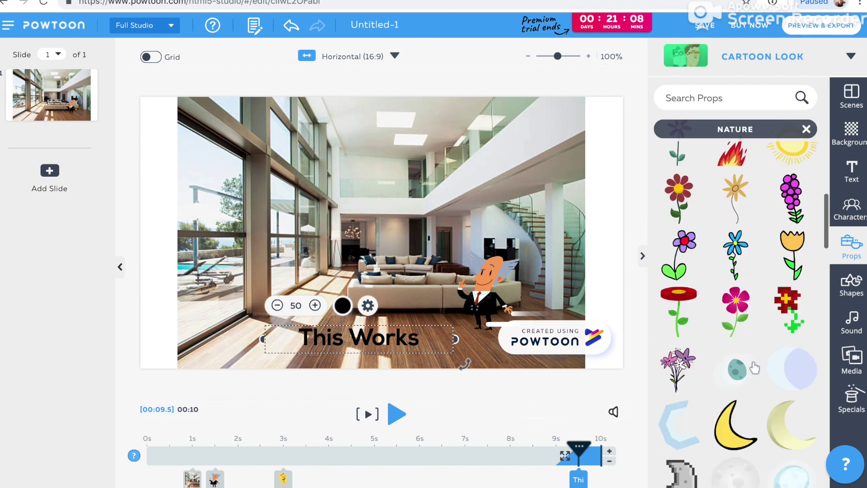
left_click(790, 306)
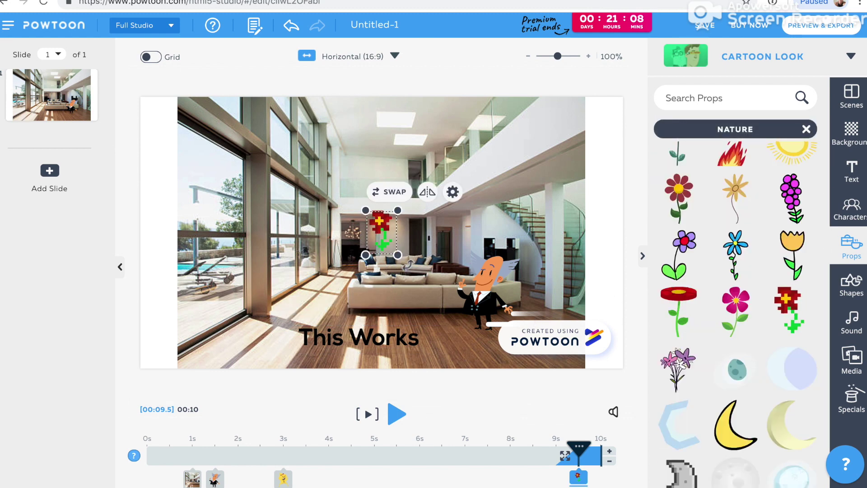
left_click_drag(382, 231, 452, 248)
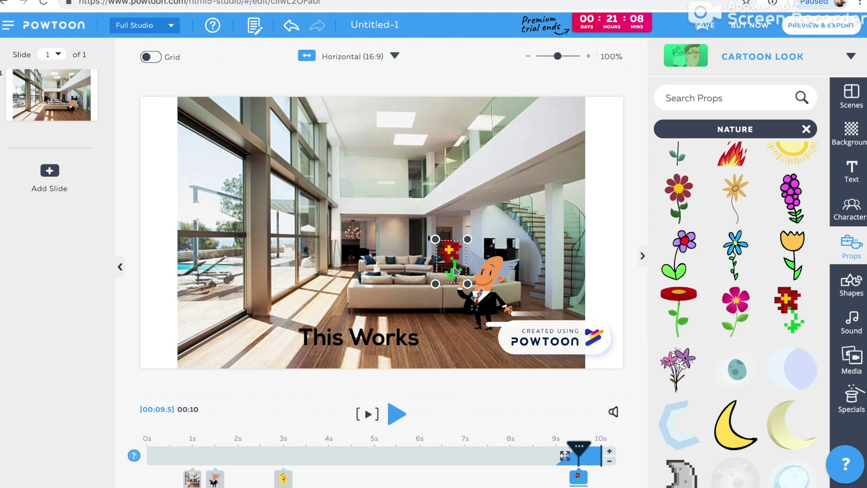
Preview the slide and export it as MP4, showing monthly plan prices.
left_click(834, 26)
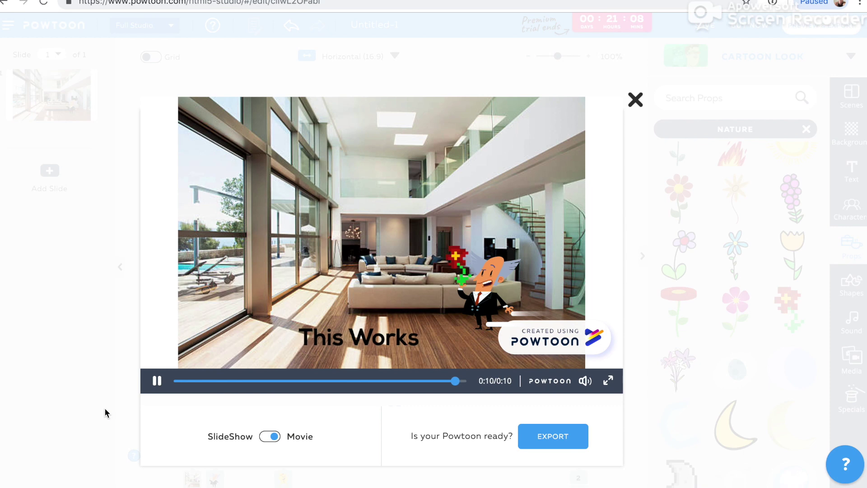
left_click(544, 441)
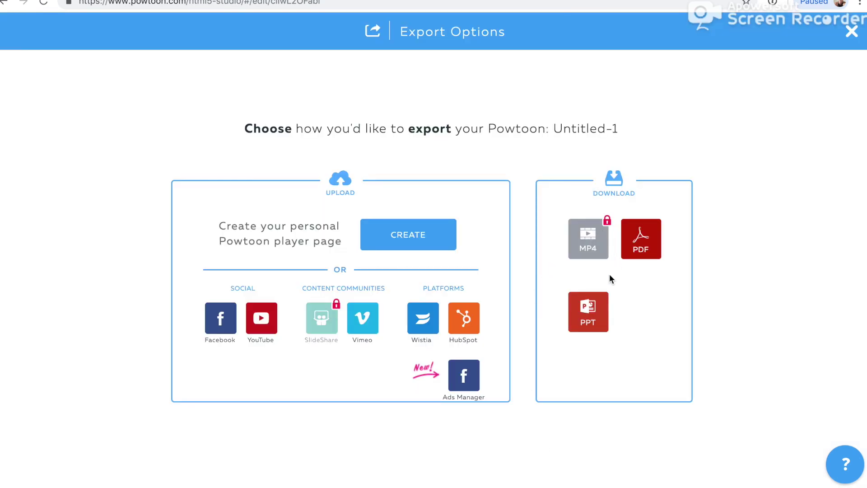
left_click(587, 246)
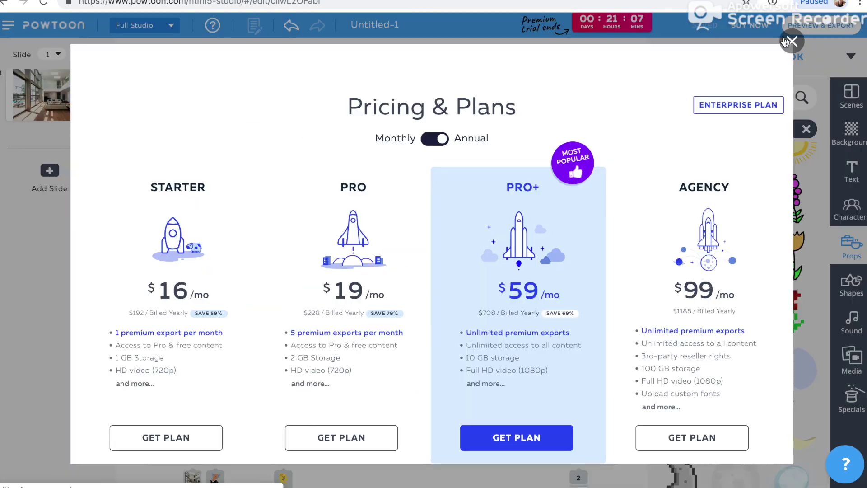
left_click(443, 140)
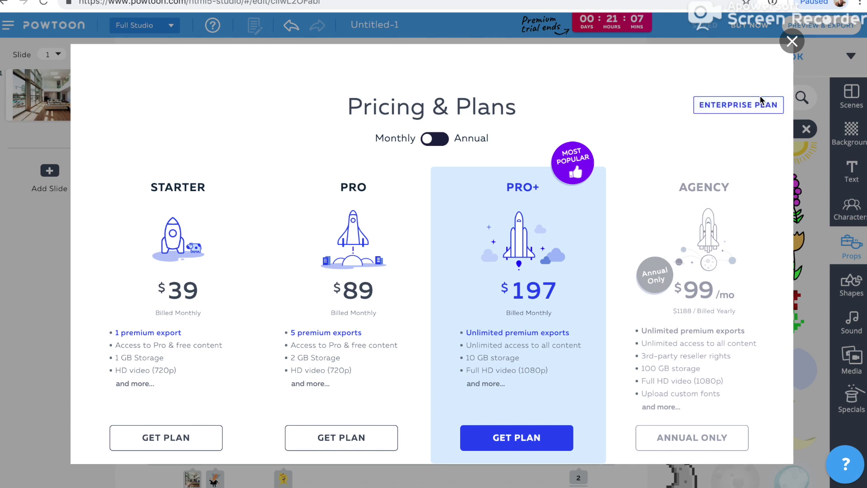
Open the Enterprise Pricing details and scroll through the Agency and Enterprise plans.
left_click(756, 106)
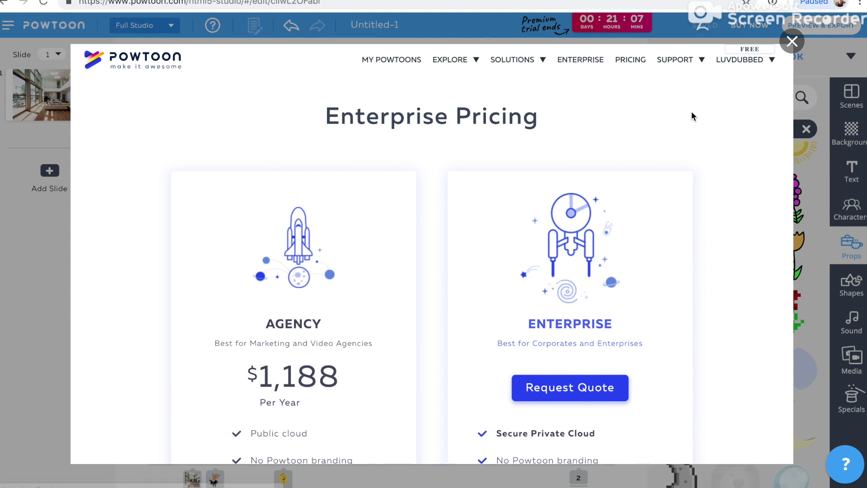
scroll(487, 230, "down", 2)
scroll(487, 229, "down", 4)
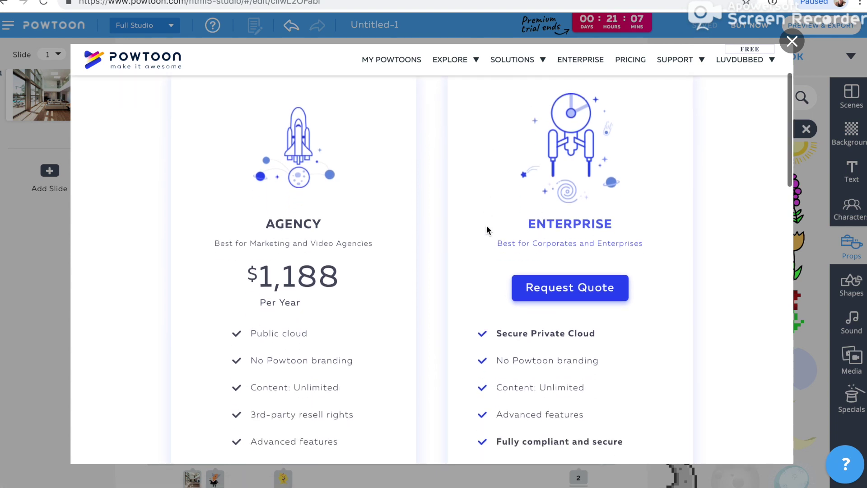
scroll(487, 230, "down", 3)
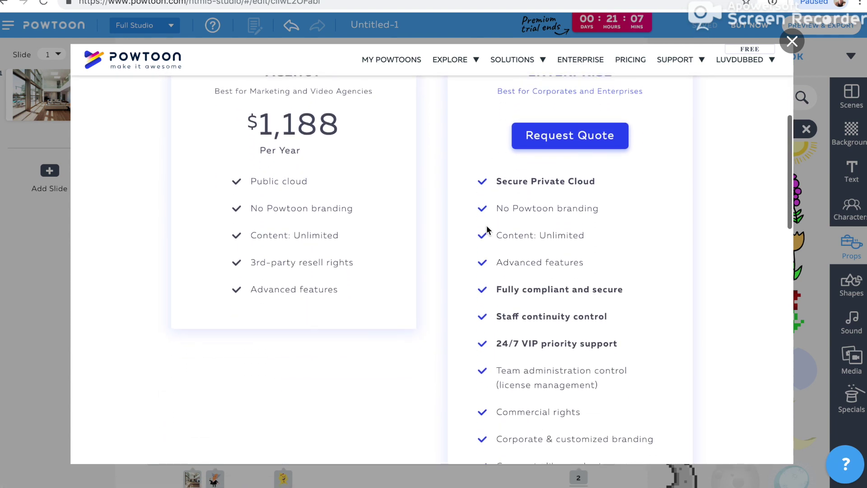
scroll(487, 230, "down", 3)
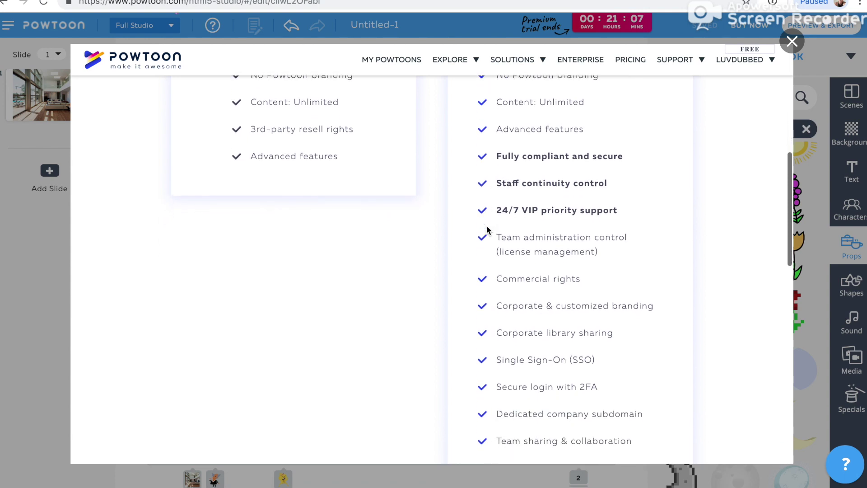
scroll(487, 230, "down", 4)
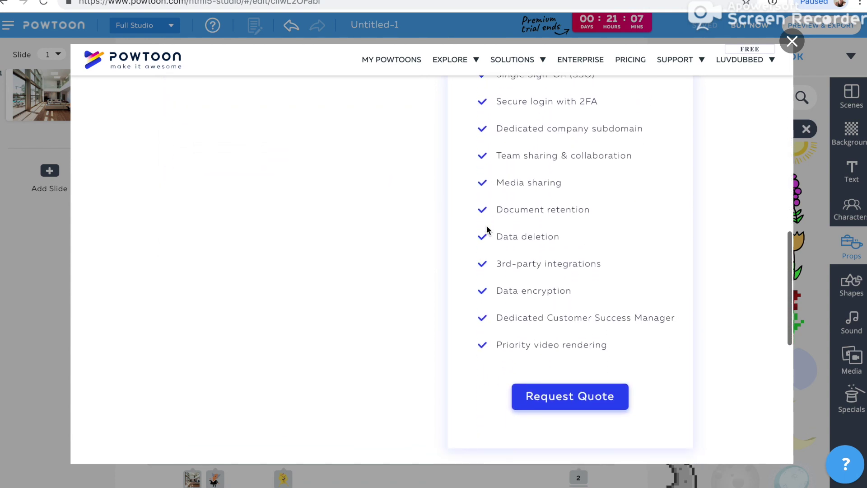
scroll(622, 176, "up", 8)
scroll(622, 177, "up", 8)
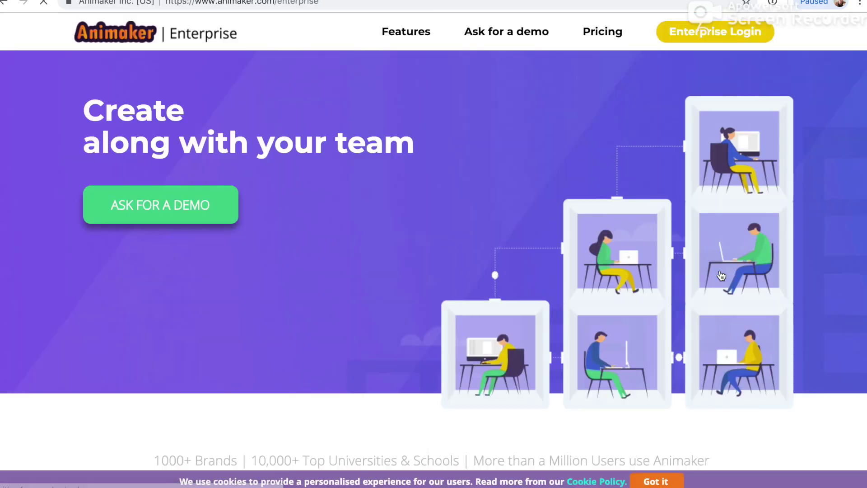
Scroll through Animaker's explainer templates page with Blank, Product Explainer and Service Promotion templates.
scroll(281, 330, "down", 2)
scroll(281, 331, "down", 7)
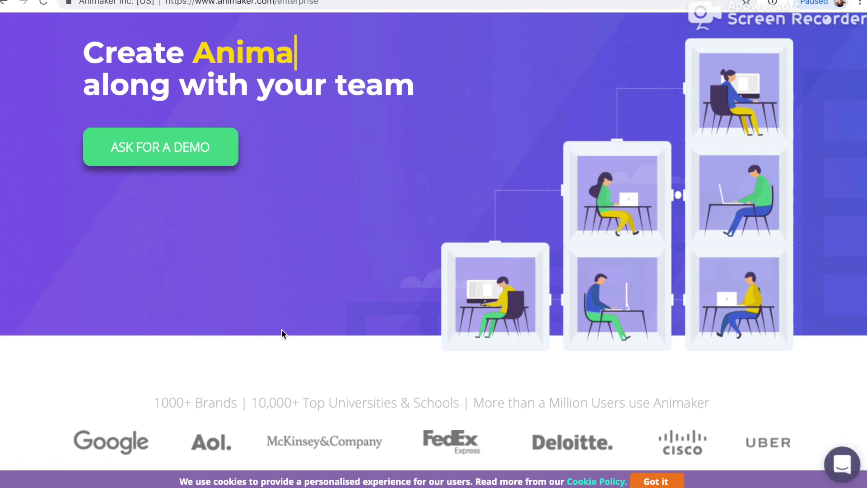
scroll(282, 334, "down", 10)
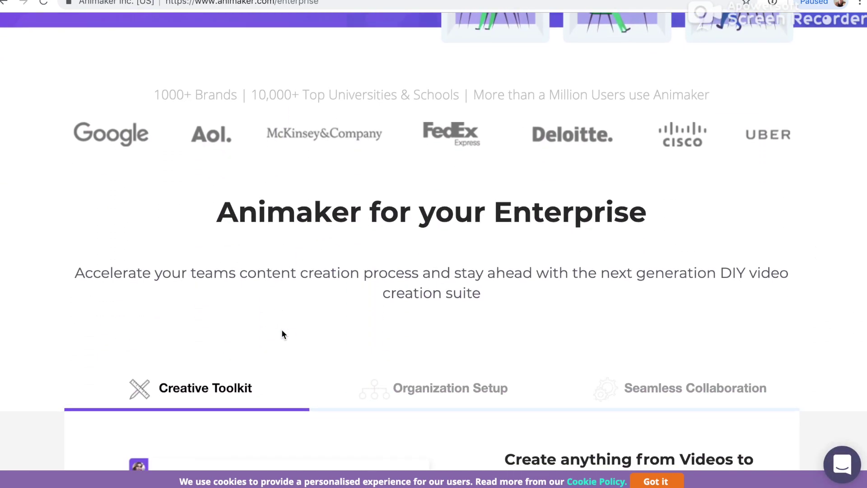
scroll(281, 334, "down", 4)
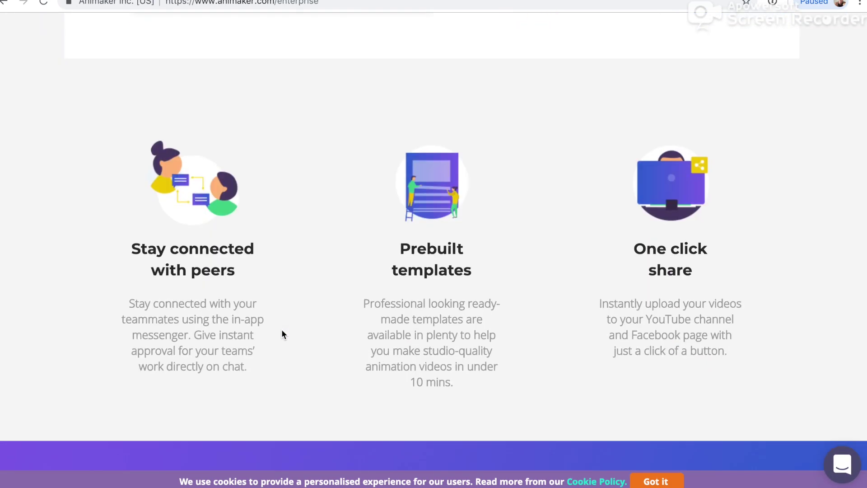
scroll(282, 335, "down", 2)
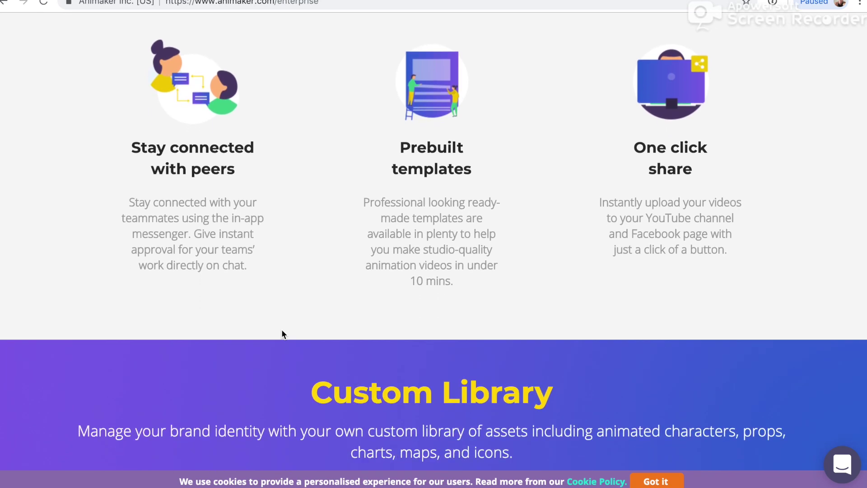
scroll(282, 334, "down", 7)
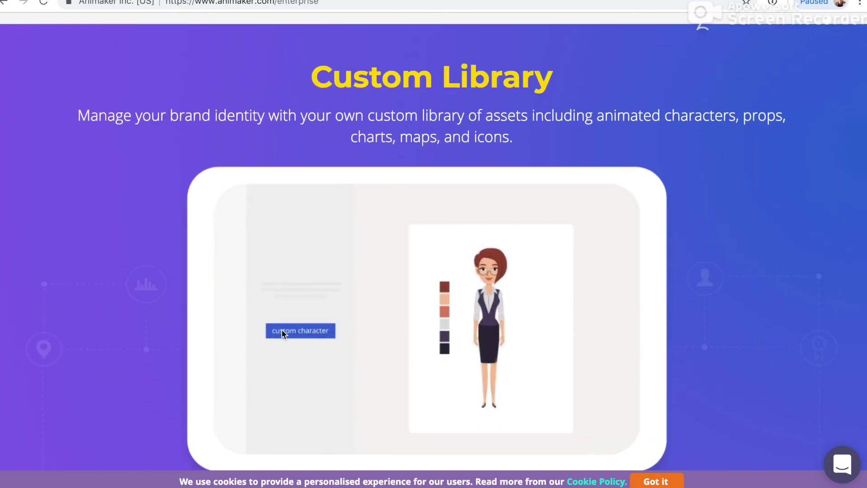
scroll(281, 329, "down", 18)
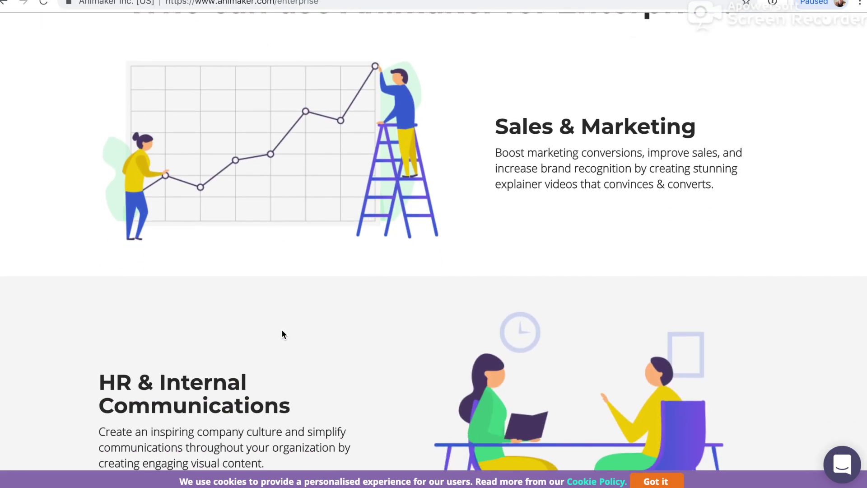
scroll(282, 334, "down", 12)
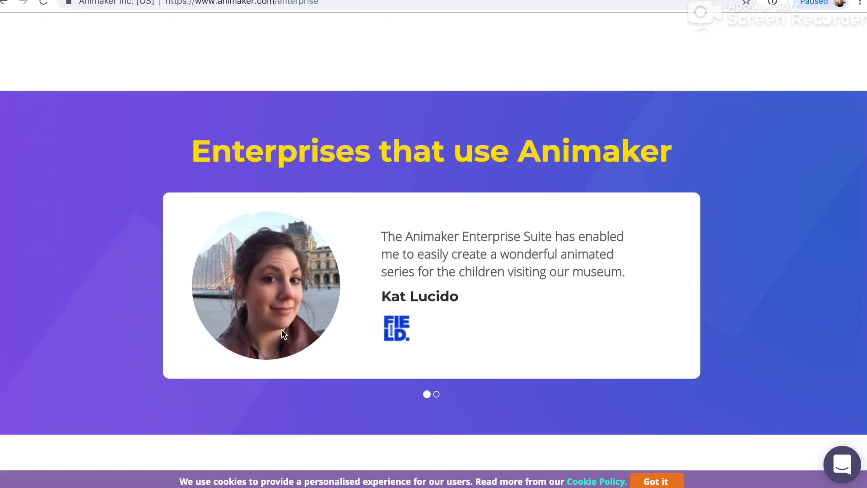
scroll(281, 332, "down", 5)
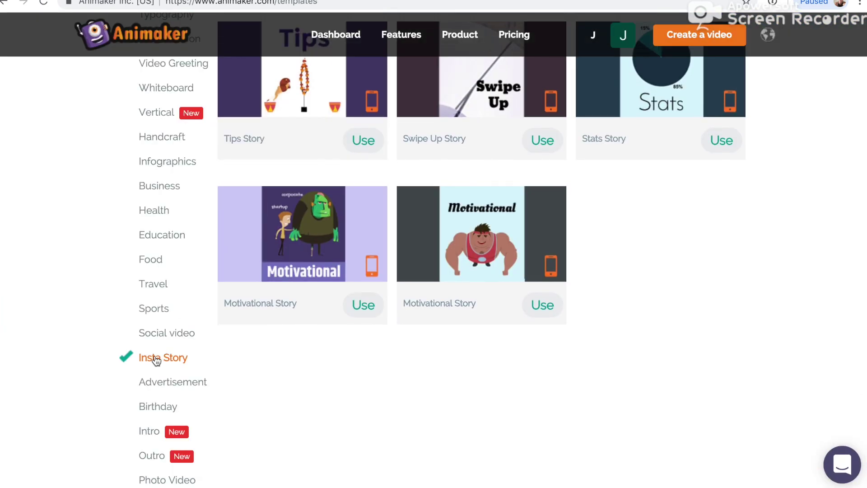
scroll(316, 163, "up", 3)
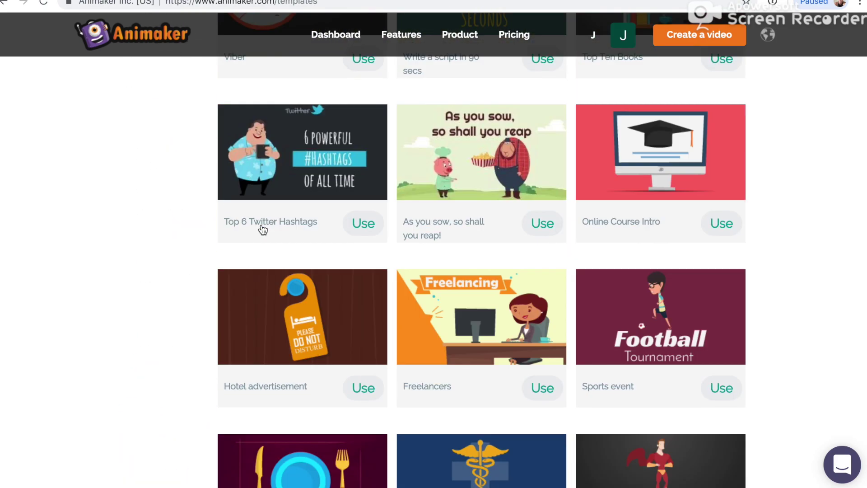
scroll(261, 226, "up", 20)
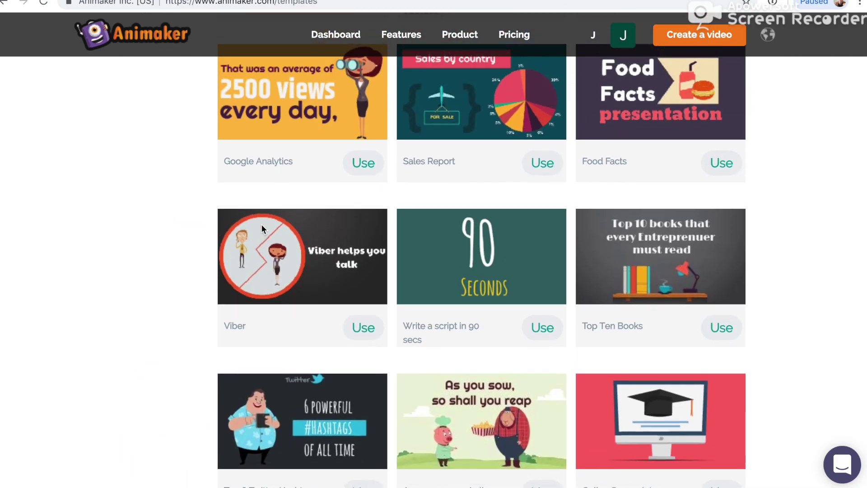
scroll(261, 229, "up", 5)
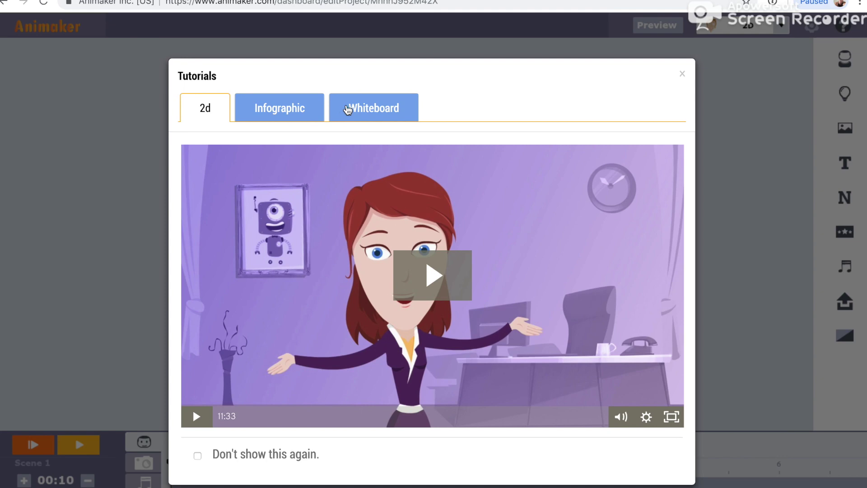
Close the Tutorials window and apply the starry Space picture background to Scene 1.
left_click(348, 110)
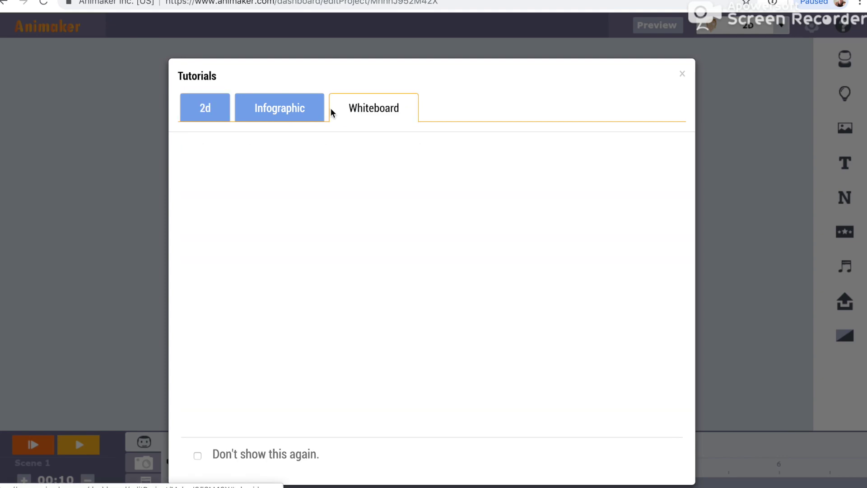
left_click(286, 119)
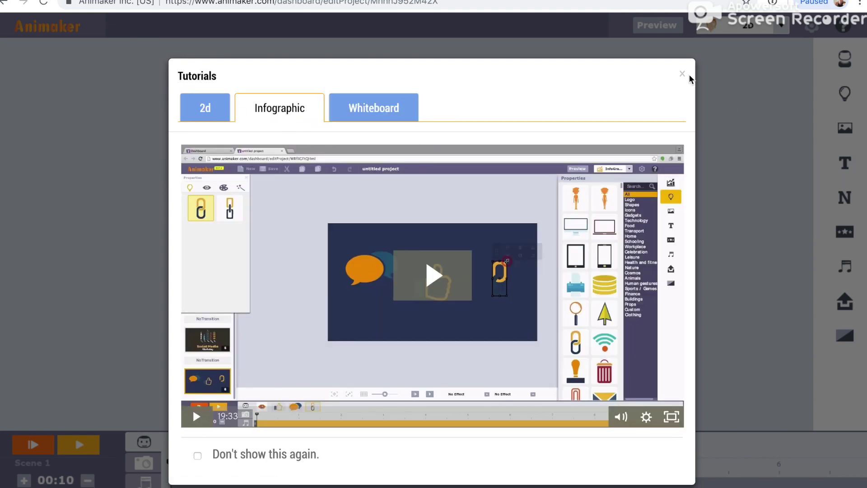
left_click(682, 74)
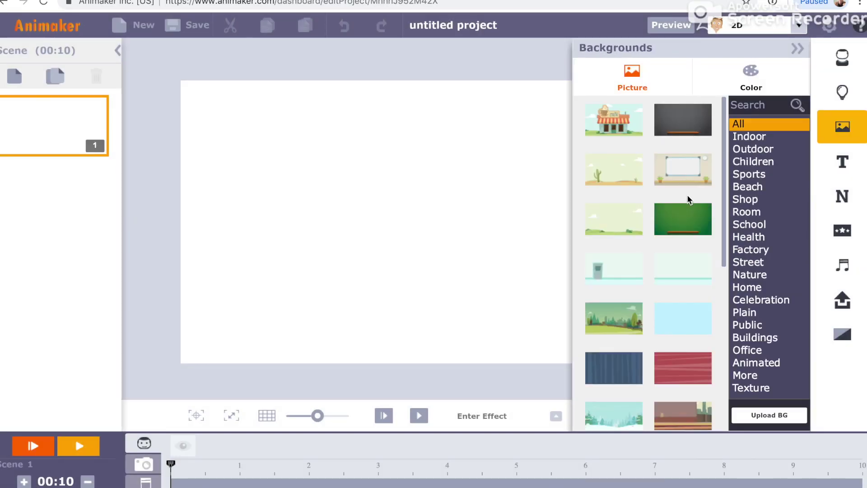
left_click(740, 87)
left_click(642, 82)
scroll(719, 321, "down", 10)
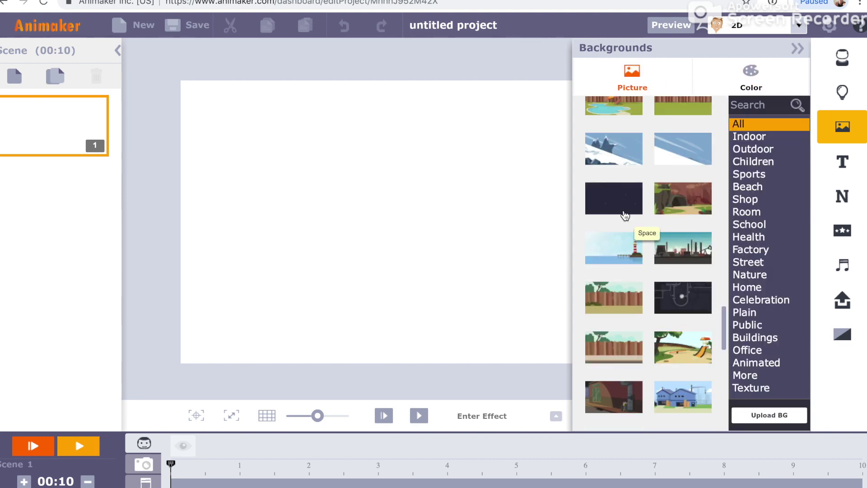
left_click(624, 213)
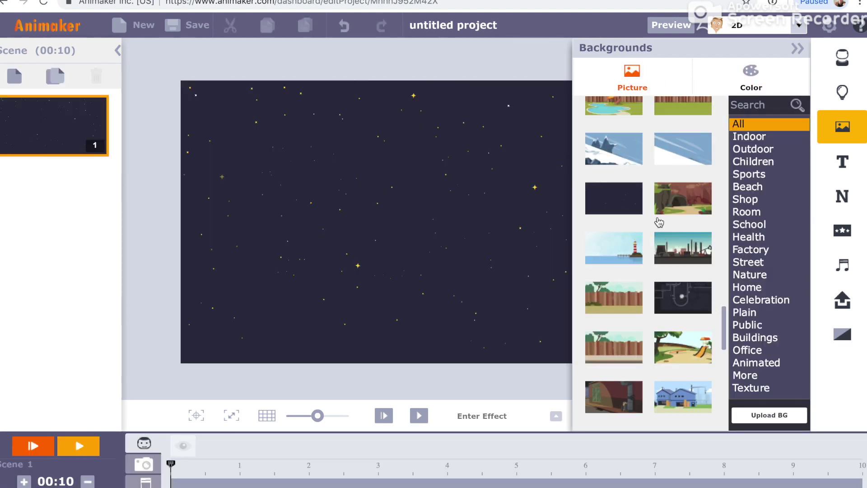
left_click(759, 226)
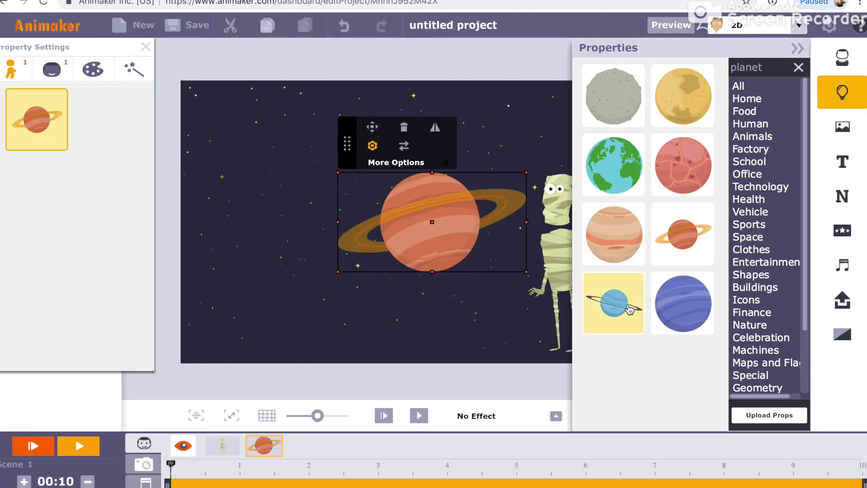
Add the blue planet and grey moon, then pin a movement path for the ringed planet.
left_click(664, 306)
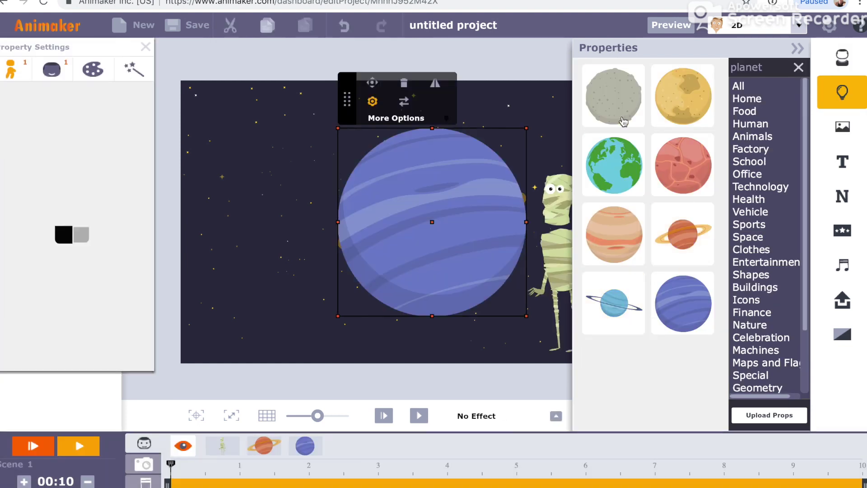
left_click(624, 121)
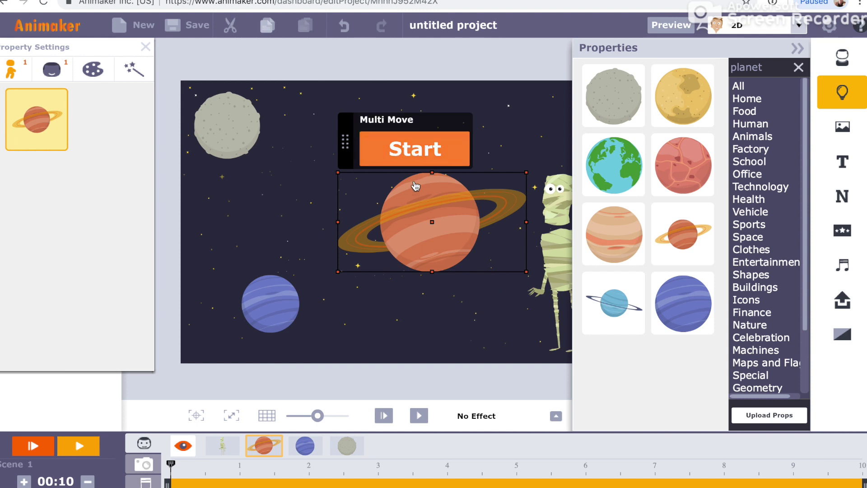
mouse_move(416, 187)
left_mouse_down()
mouse_move(310, 172)
mouse_move(540, 243)
left_mouse_up()
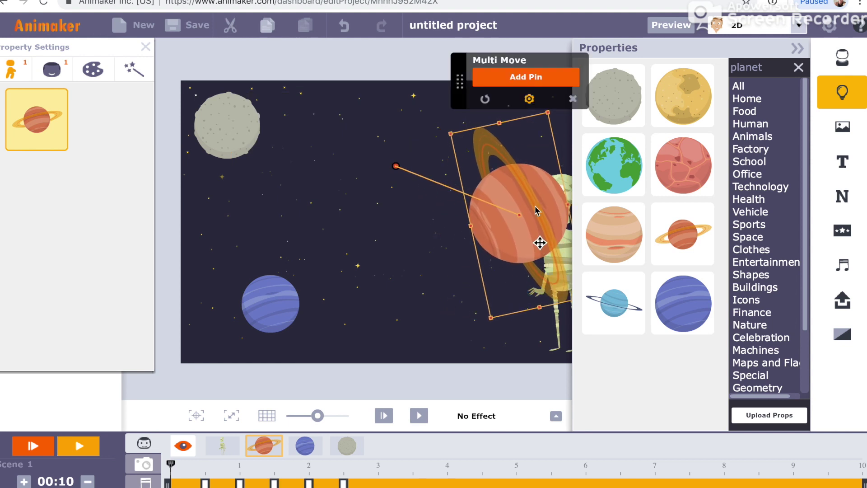
left_click(527, 85)
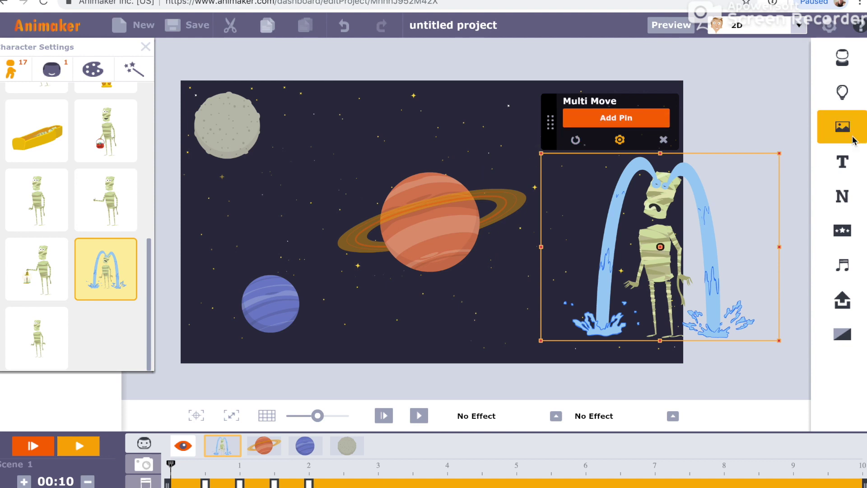
left_click(844, 163)
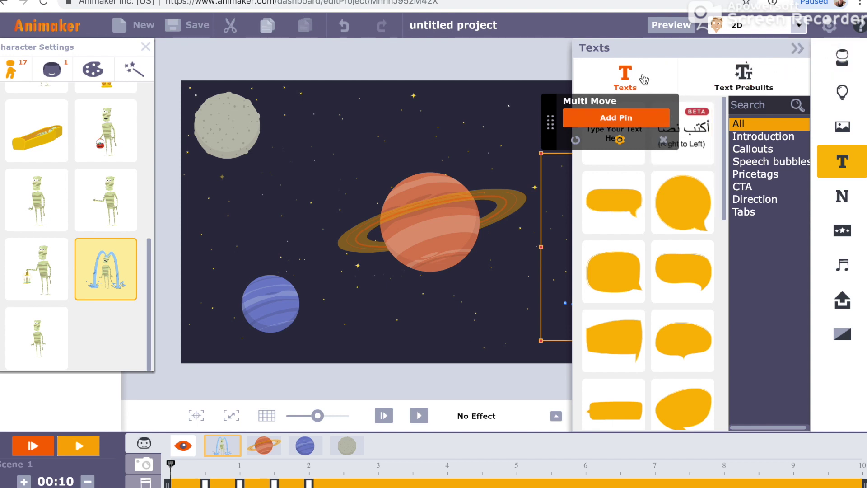
Add a 'This Works' text box to the scene and play the preview twice.
left_click(369, 132)
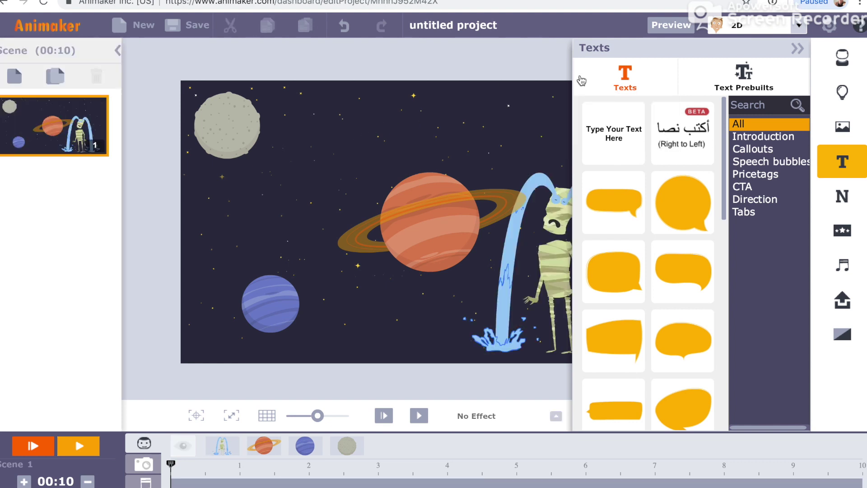
left_click(614, 134)
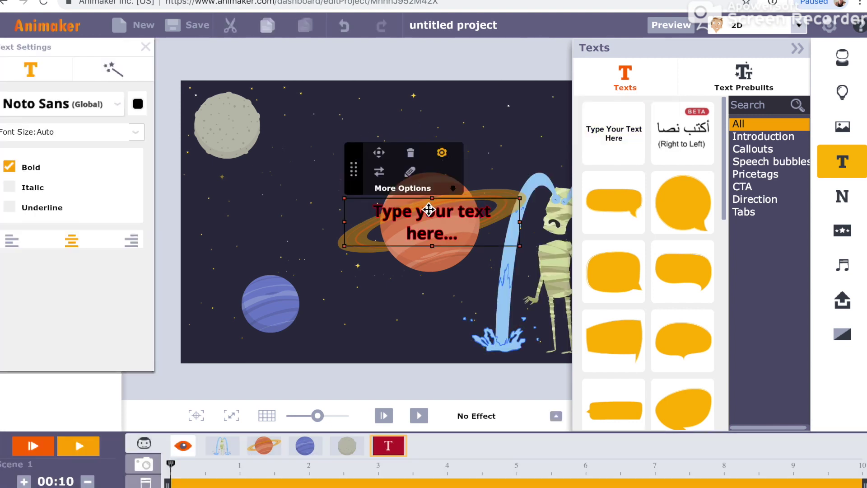
double_click(428, 210)
type("This")
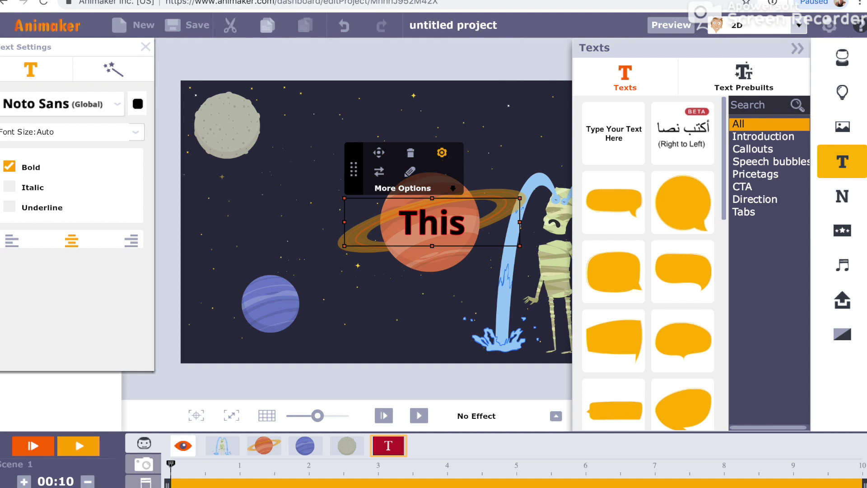
left_click(384, 416)
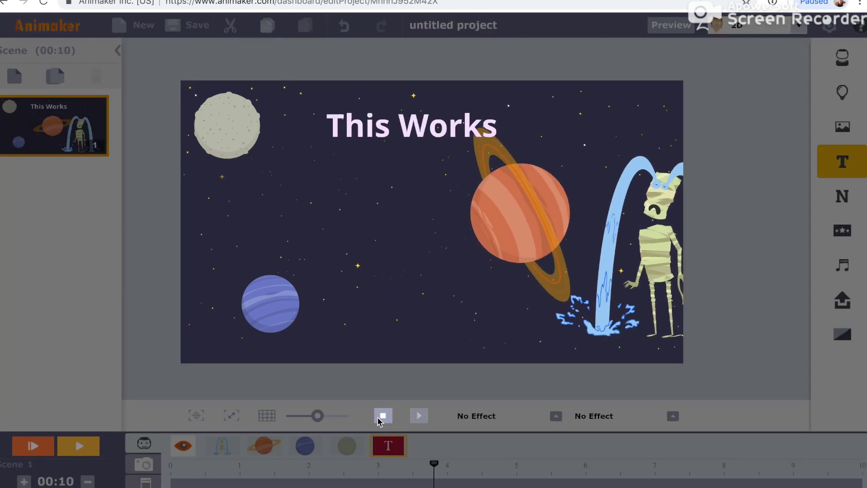
left_click(384, 415)
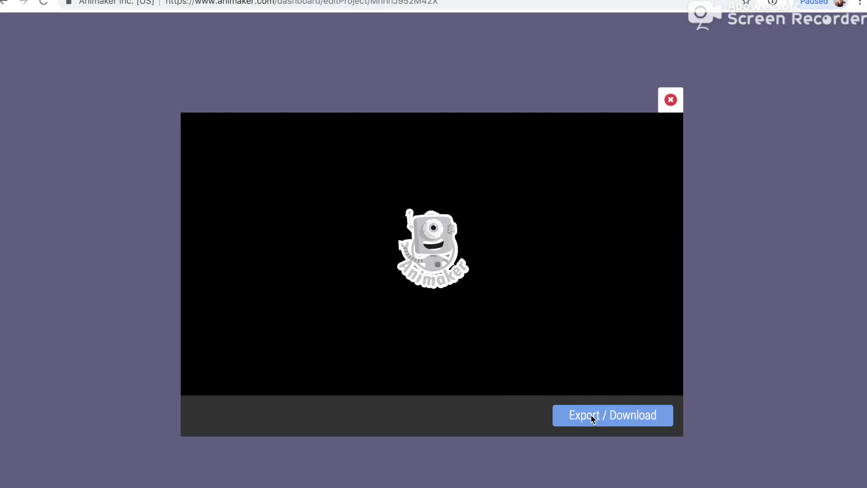
Open the Export Video window, set to Download as File at Full HD.
left_click(593, 417)
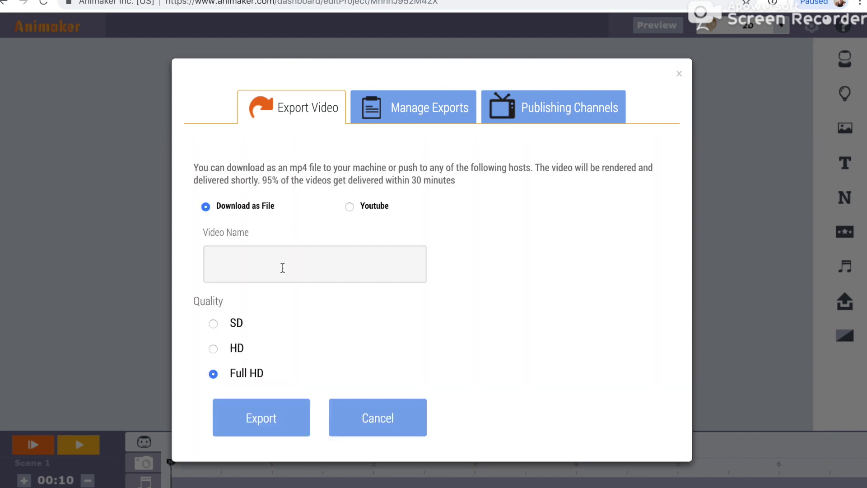
Name the video 'Practice' and export it as a Full HD file.
left_click(283, 268)
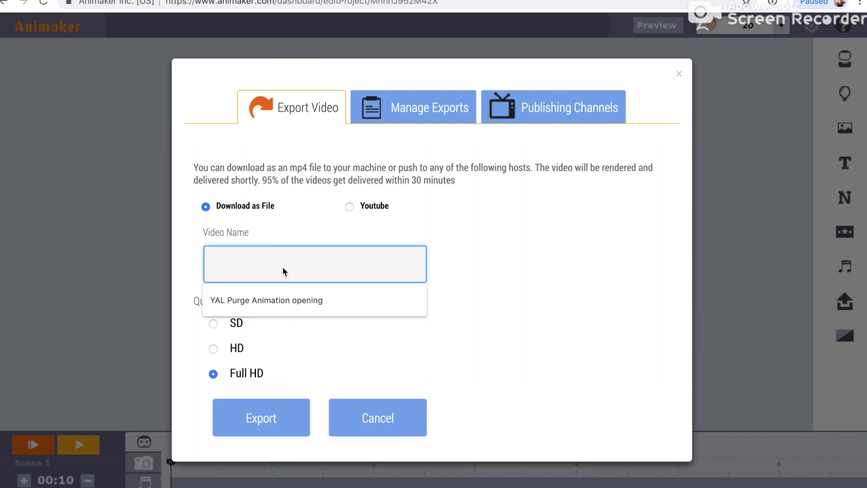
type("Practice")
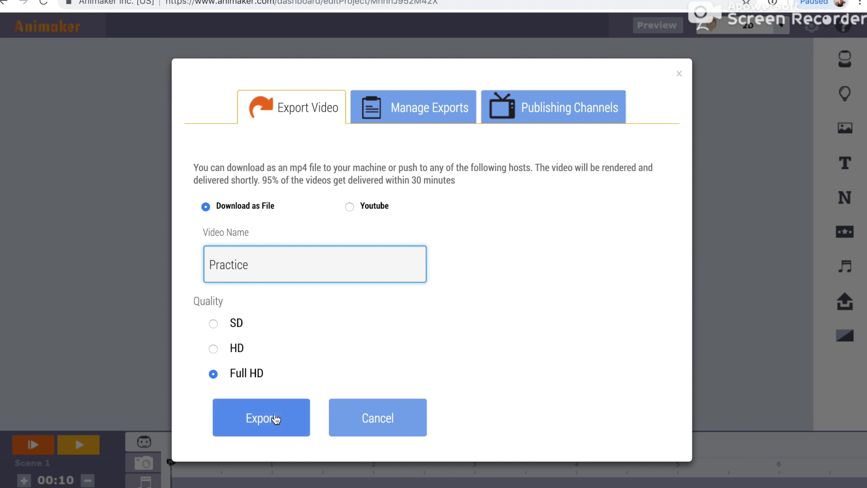
left_click(277, 416)
scroll(568, 221, "down", 4)
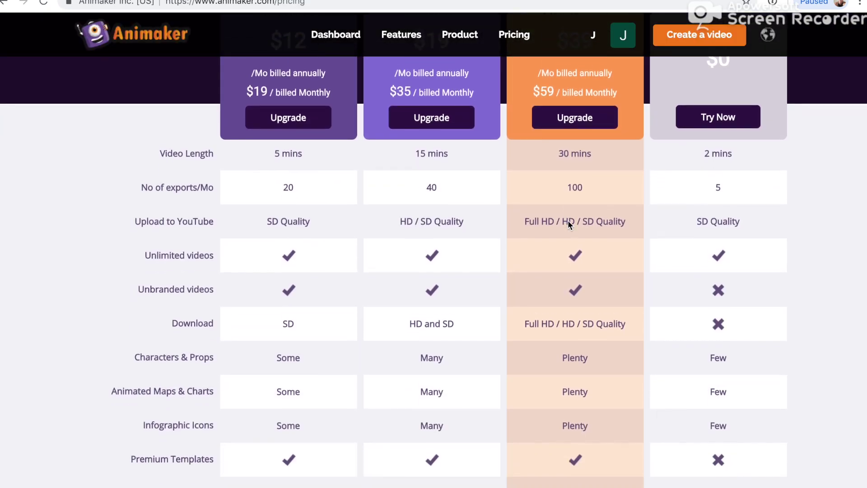
scroll(568, 220, "down", 3)
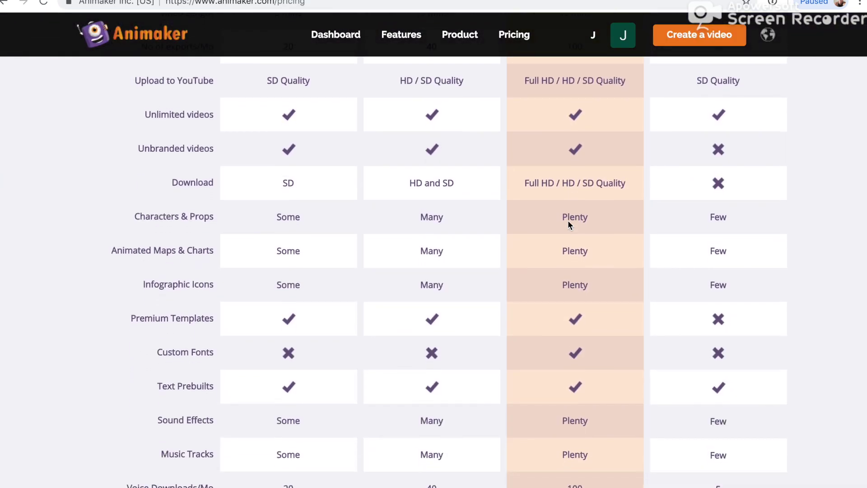
scroll(568, 220, "down", 1)
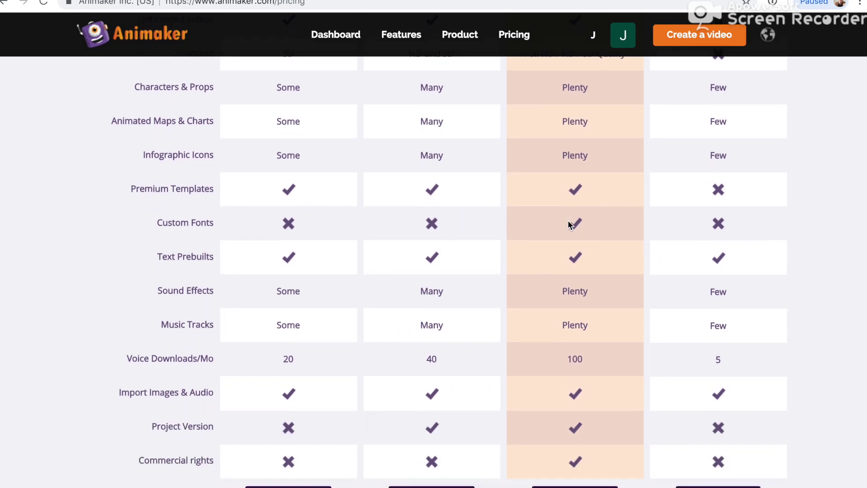
scroll(551, 292, "down", 2)
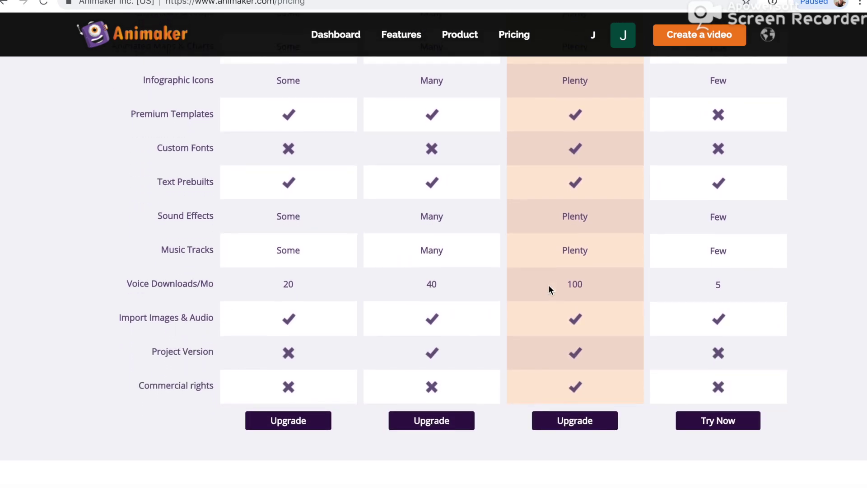
scroll(548, 285, "up", 9)
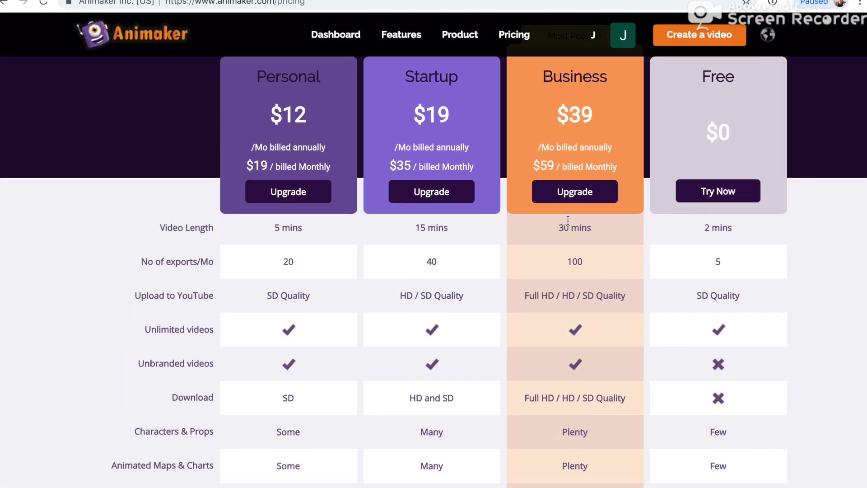